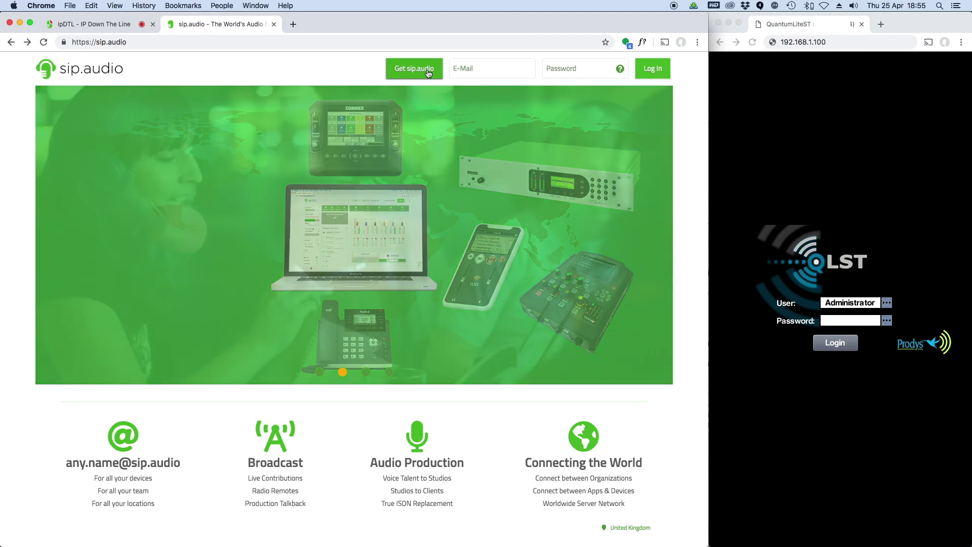
Step: Start the Get sip.audio setup, then open the Knowledge Base from the page footer
{"action": "left_click", "coordinate": [428, 73]}
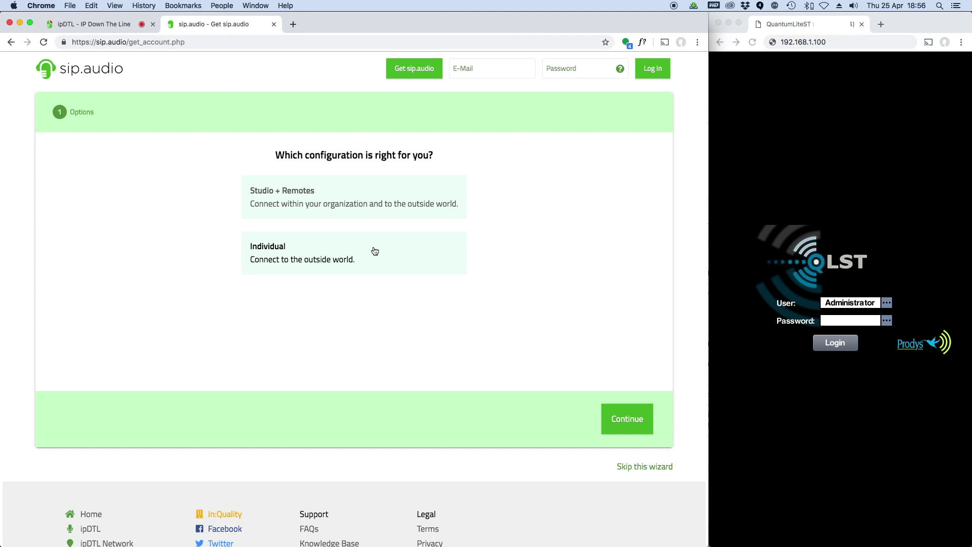
{"action": "scroll", "coordinate": [374, 252], "scroll_direction": "down", "scroll_amount": 5}
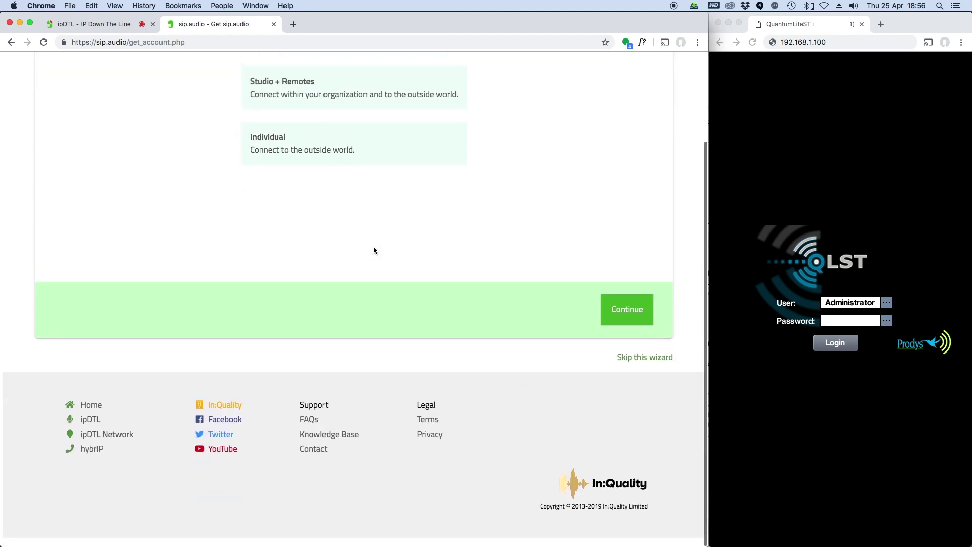
{"action": "left_click", "coordinate": [328, 441]}
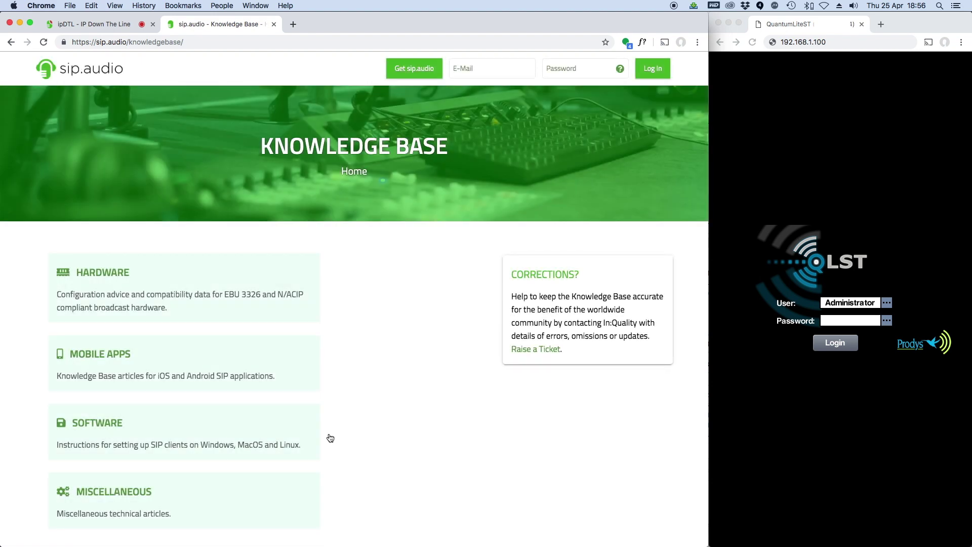
Step: Read the eight-step Hardware > Prodys Quantum configuration article, then bring up the Quantum login page
{"action": "left_click", "coordinate": [108, 272]}
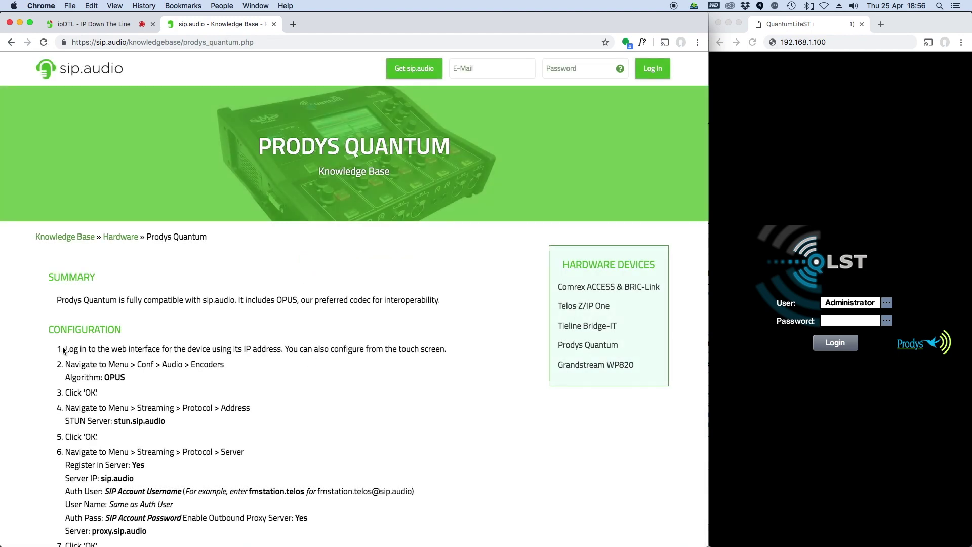
{"action": "scroll", "coordinate": [30, 362], "scroll_direction": "down", "scroll_amount": 5}
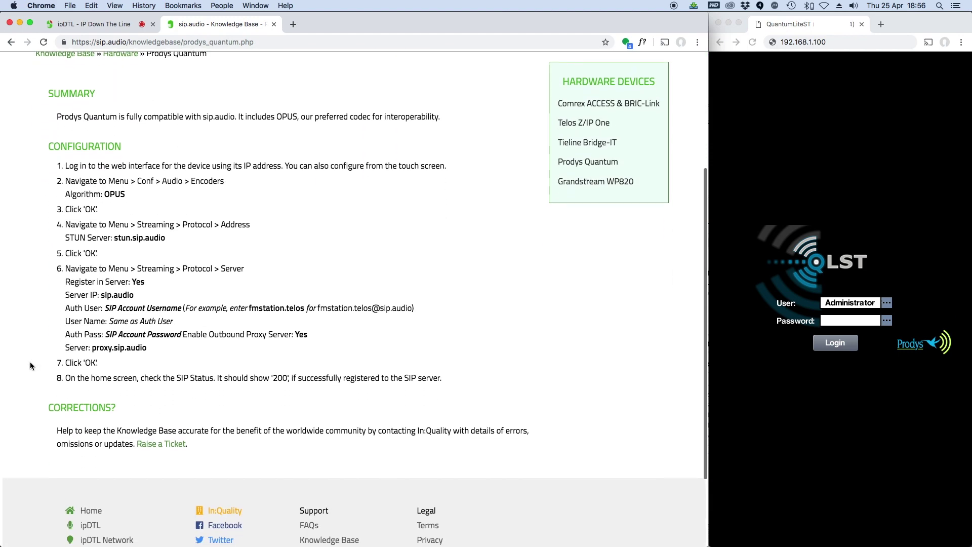
{"action": "scroll", "coordinate": [29, 361], "scroll_direction": "down", "scroll_amount": 1}
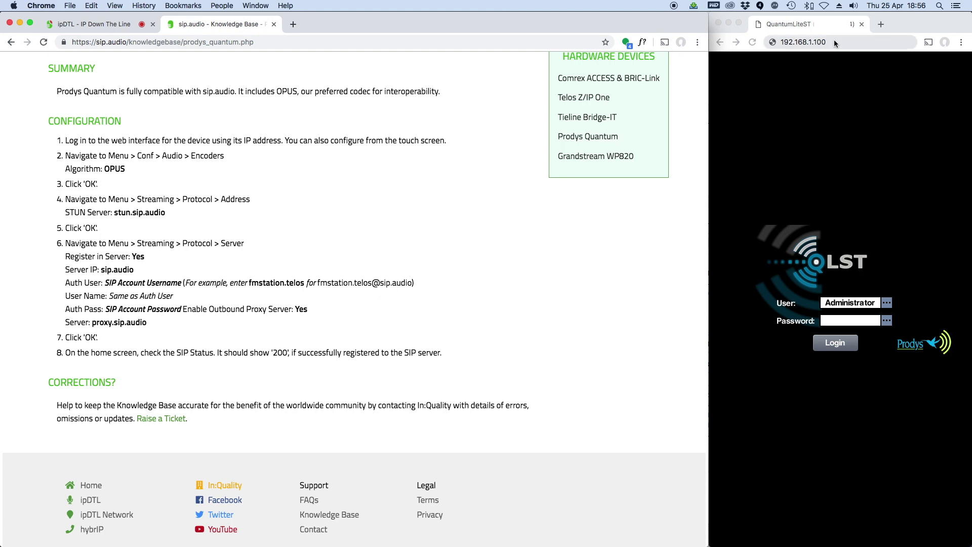
{"action": "left_click", "coordinate": [838, 345]}
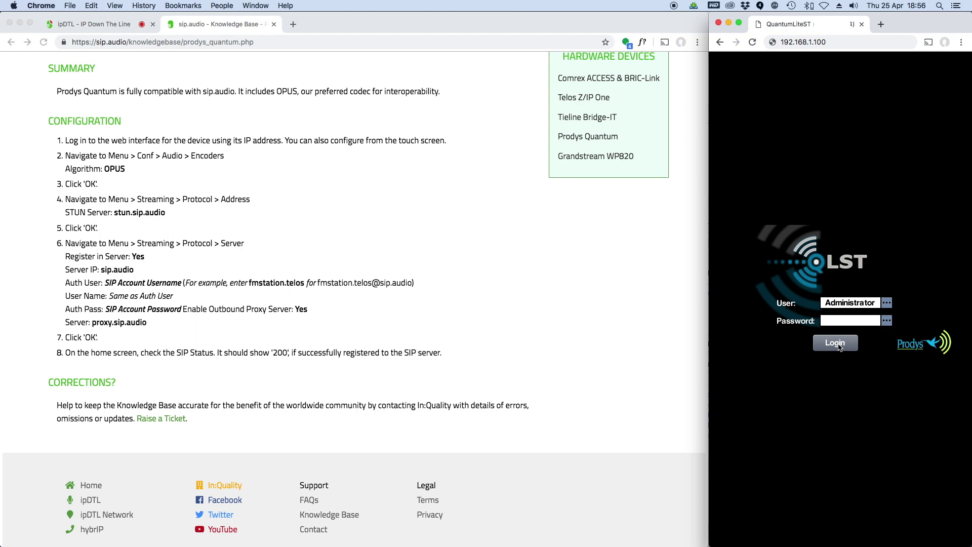
Step: Log in as Administrator and switch Audio Encoder 1 from G722 to OPUS
{"action": "left_click", "coordinate": [838, 345]}
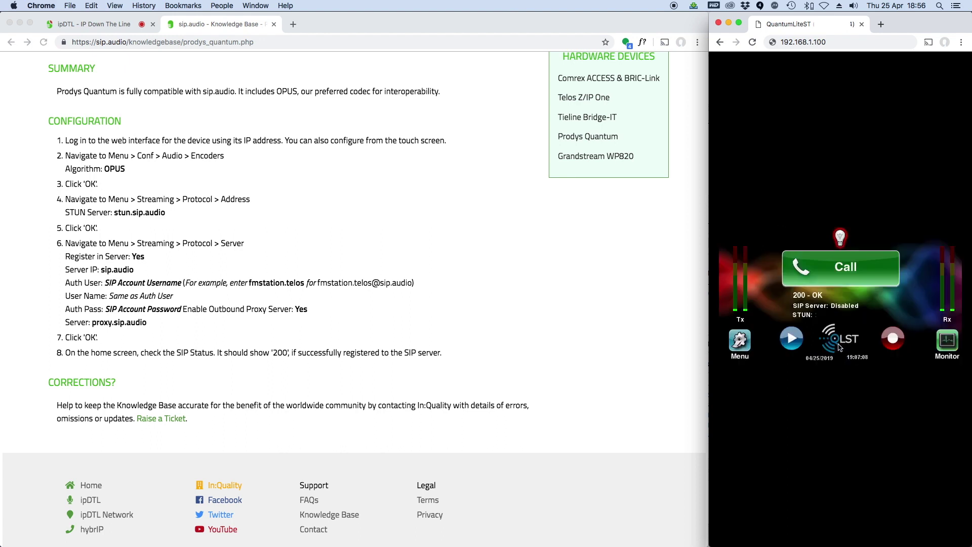
{"action": "left_click", "coordinate": [741, 345]}
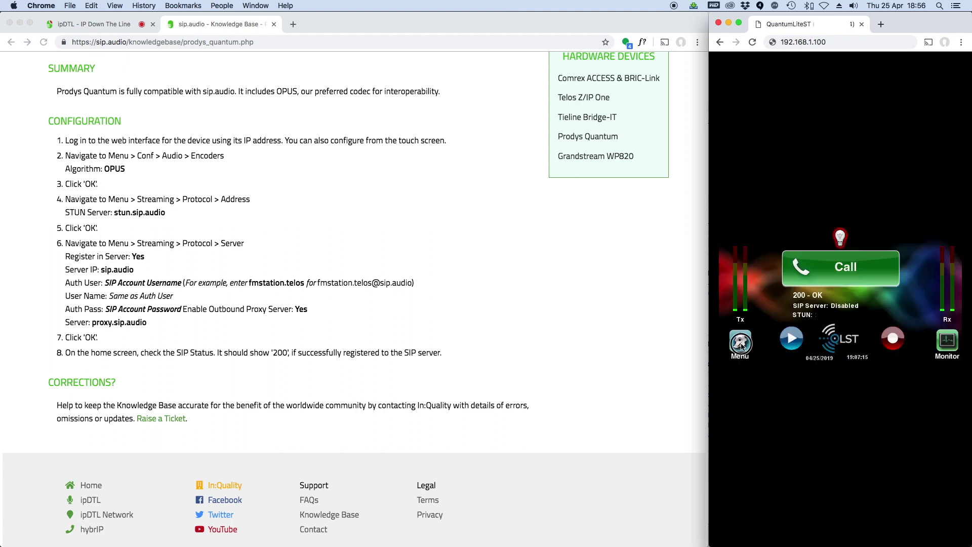
{"action": "left_click", "coordinate": [751, 277]}
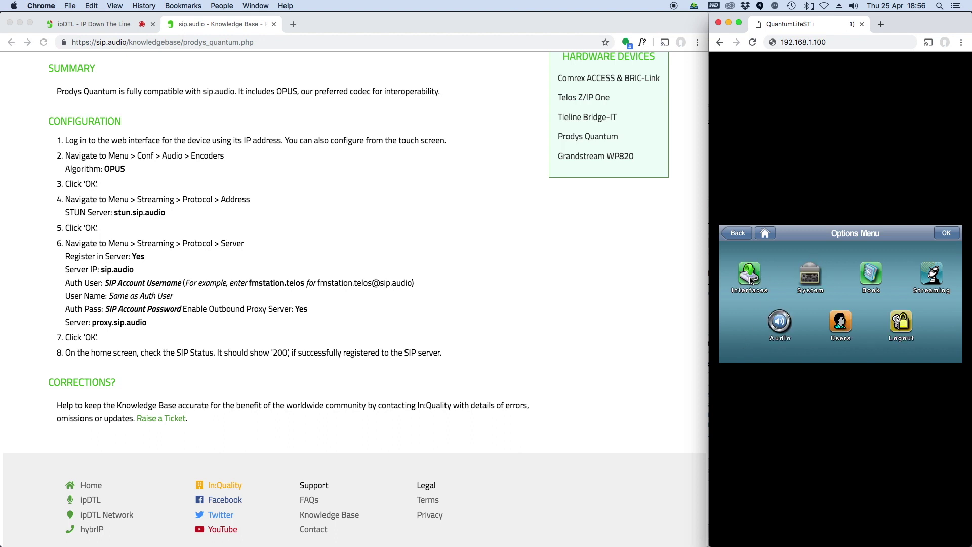
{"action": "left_click", "coordinate": [778, 329]}
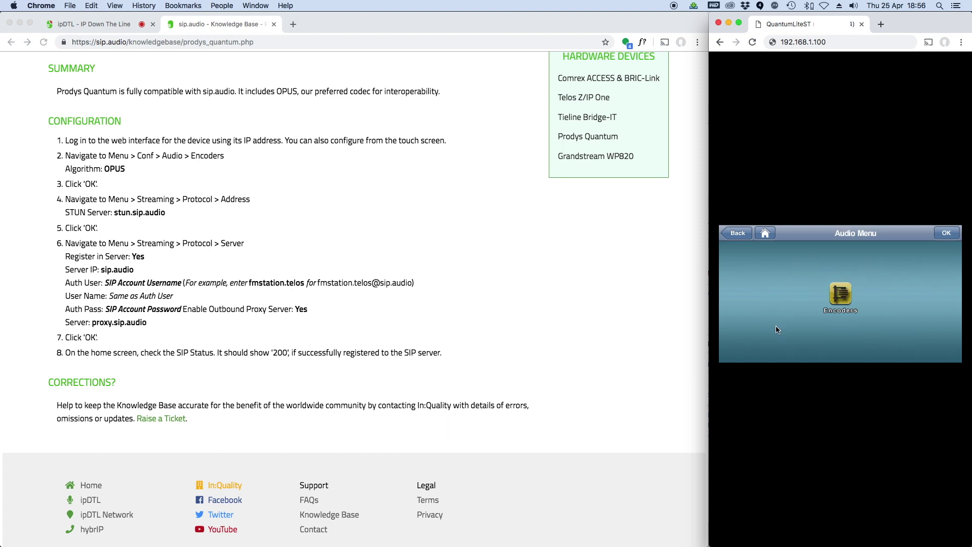
{"action": "left_click", "coordinate": [841, 295]}
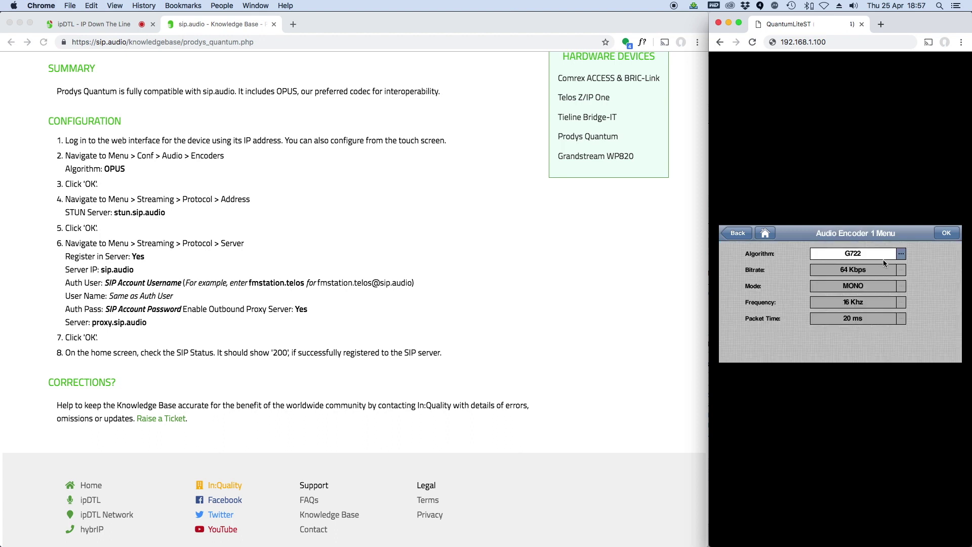
{"action": "left_click", "coordinate": [902, 255]}
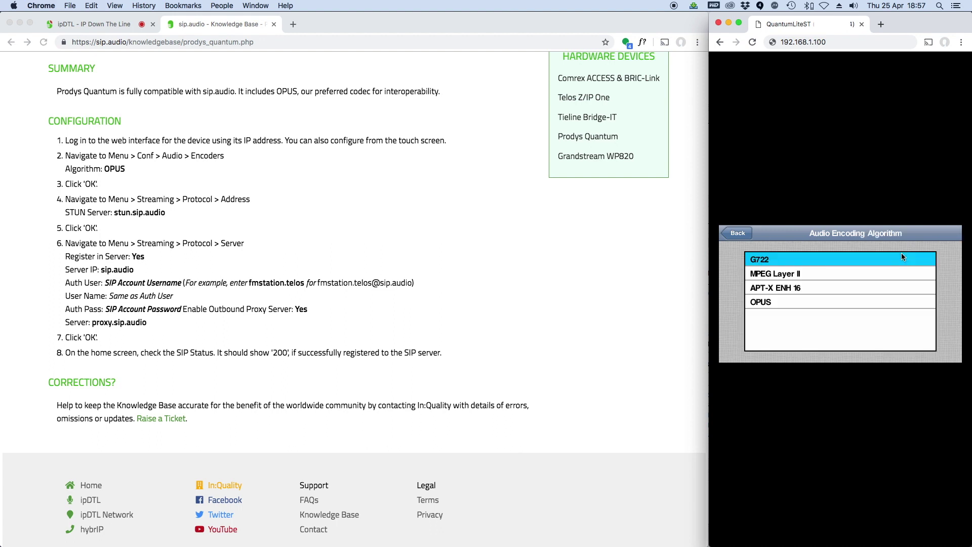
{"action": "left_click", "coordinate": [794, 302]}
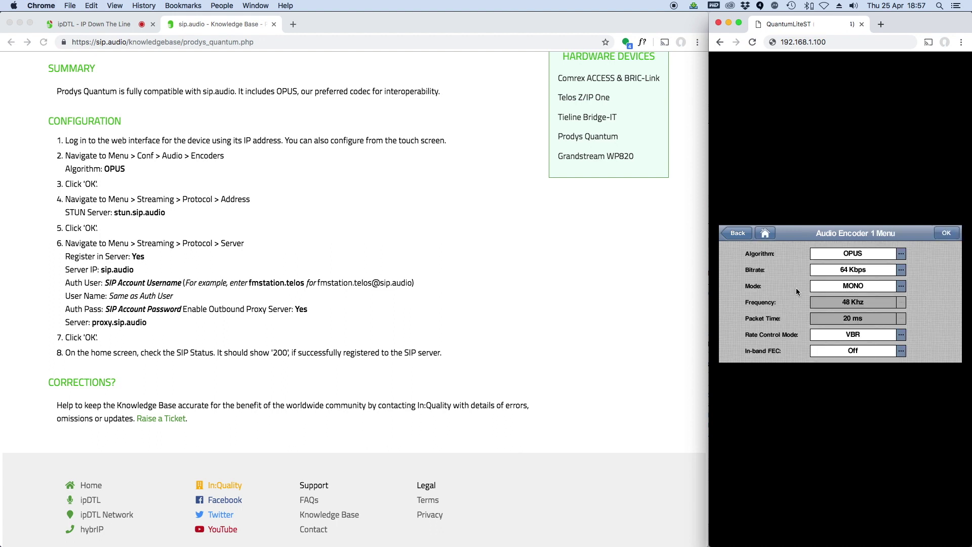
{"action": "left_click", "coordinate": [947, 234]}
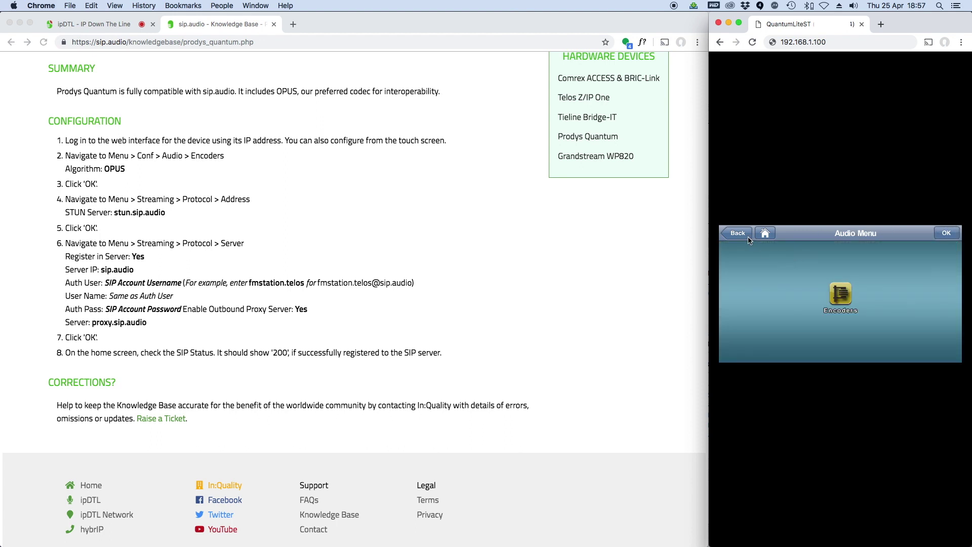
{"action": "left_click", "coordinate": [749, 239]}
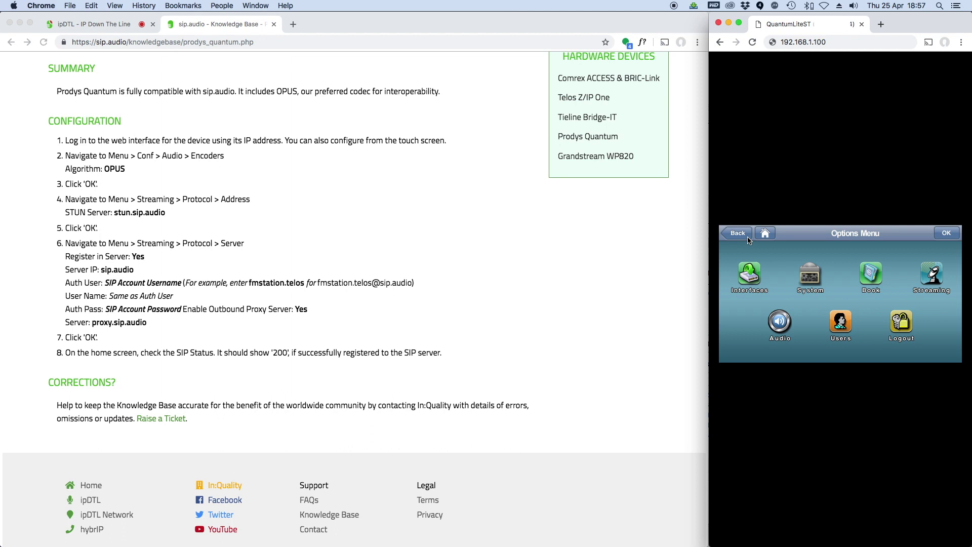
Step: Set the STUN server under Streaming > Protocol > Address to stun.sip.audio
{"action": "left_click", "coordinate": [932, 275]}
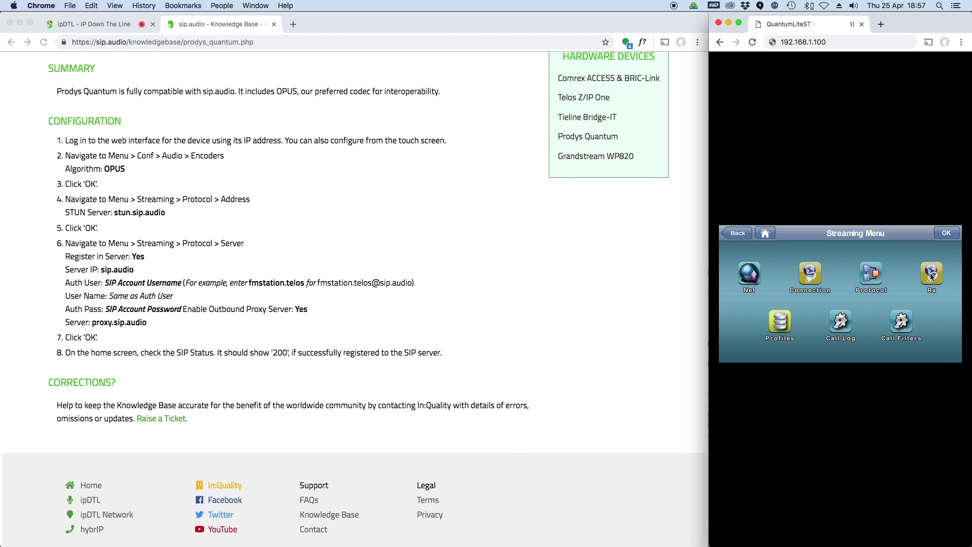
{"action": "left_click", "coordinate": [869, 279]}
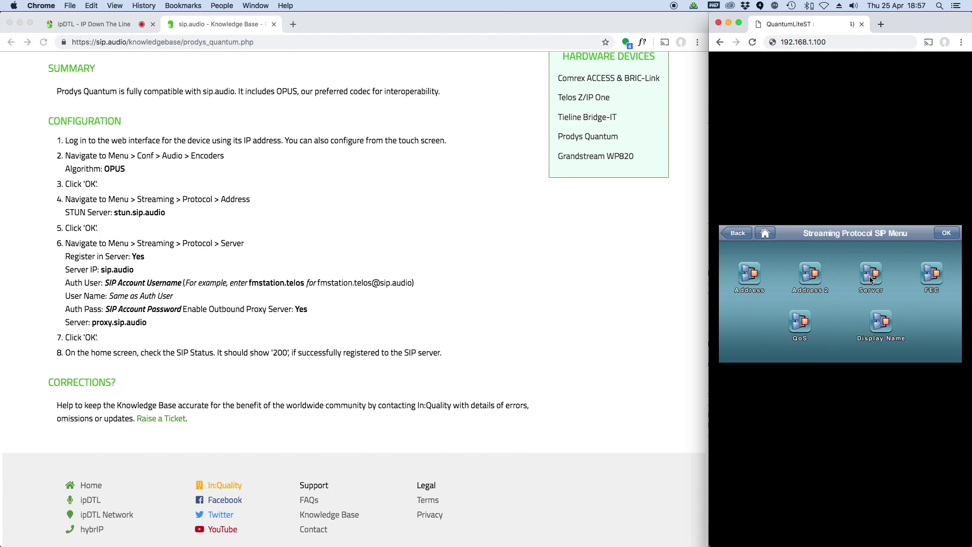
{"action": "left_click", "coordinate": [754, 277]}
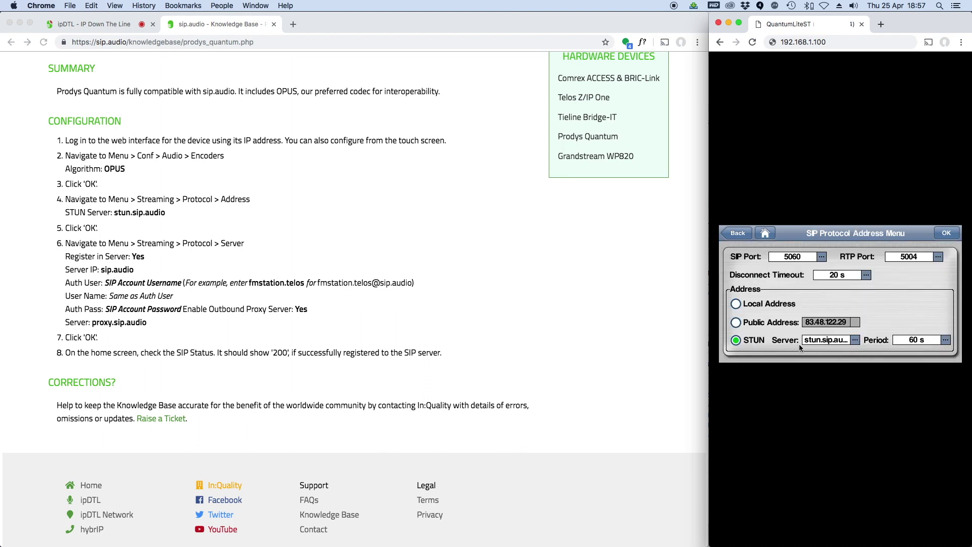
{"action": "left_click", "coordinate": [859, 339]}
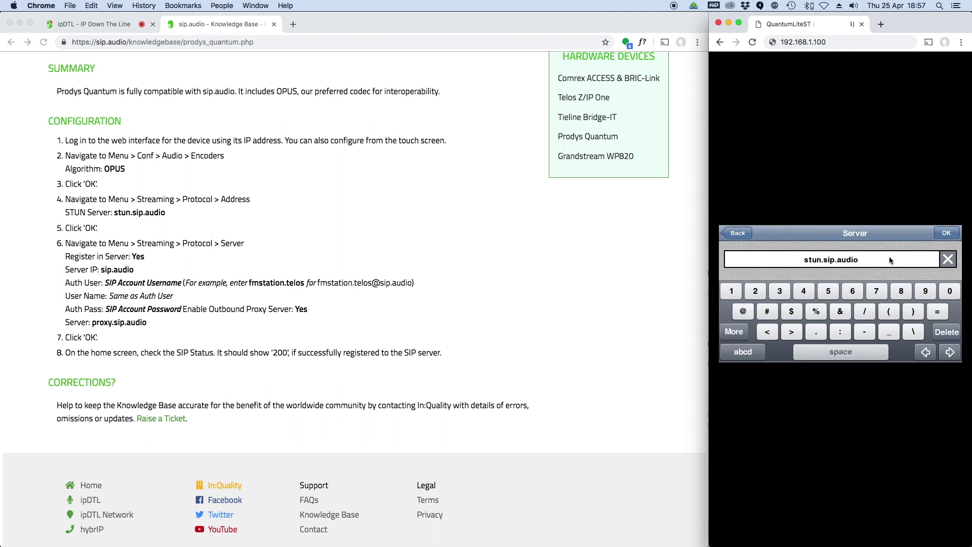
{"action": "left_click", "coordinate": [945, 234]}
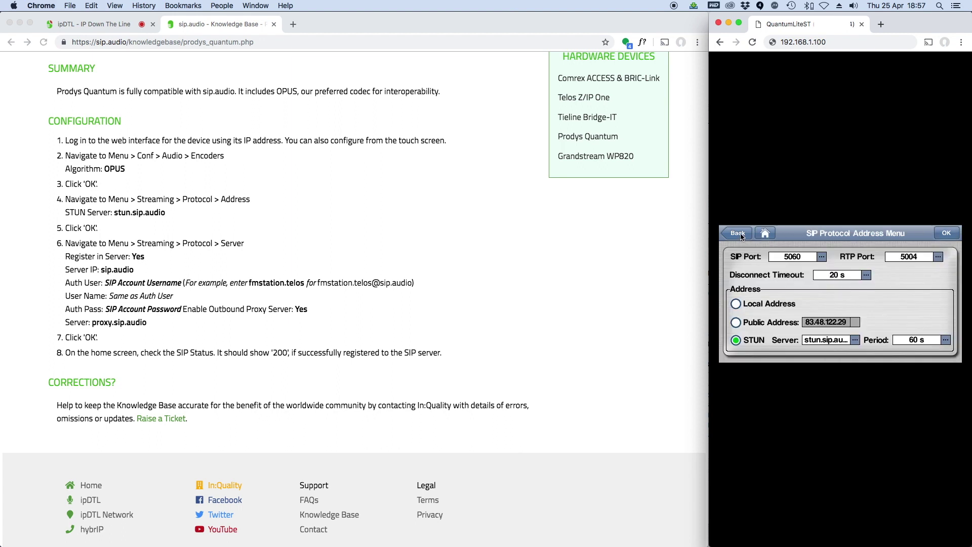
{"action": "left_click", "coordinate": [739, 234]}
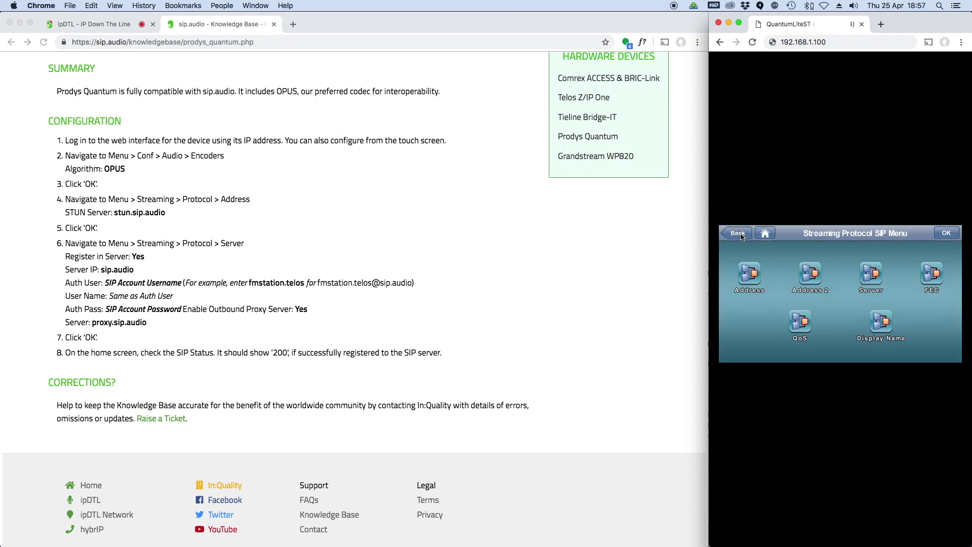
Step: Enable Register in Server with sip.audio as the server address
{"action": "left_click", "coordinate": [740, 234]}
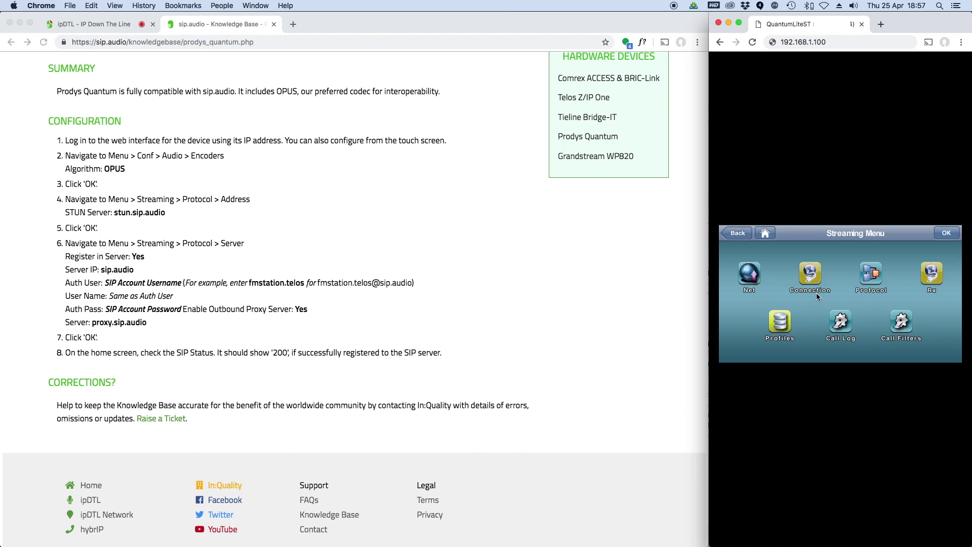
{"action": "left_click", "coordinate": [872, 275]}
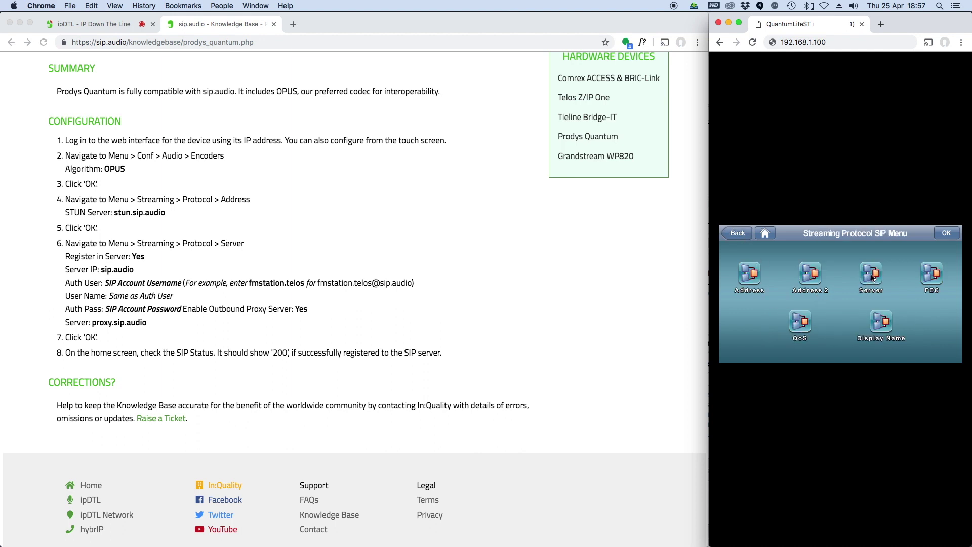
{"action": "left_click", "coordinate": [872, 276]}
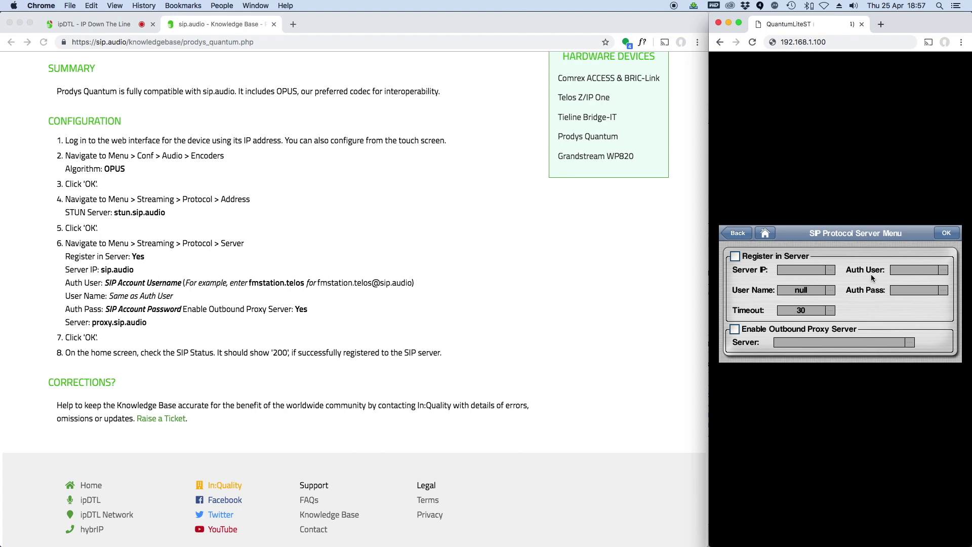
{"action": "left_click", "coordinate": [735, 257]}
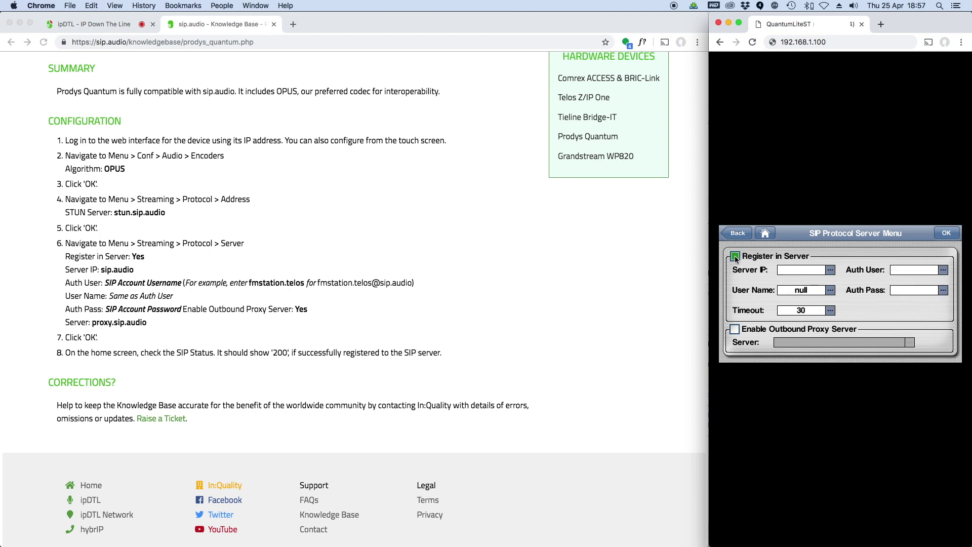
{"action": "left_click", "coordinate": [796, 271]}
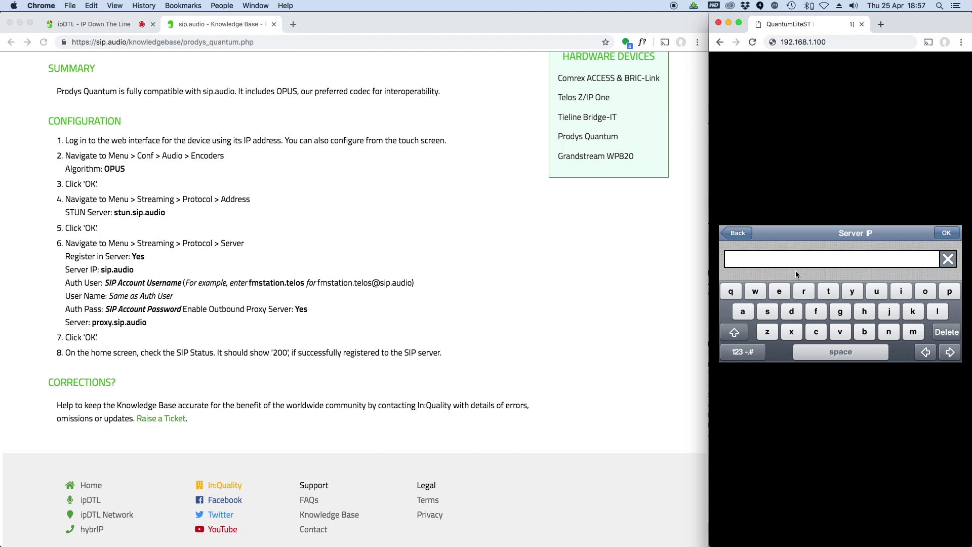
{"action": "type", "text": "sip."}
{"action": "type", "text": "audio"}
{"action": "left_click", "coordinate": [946, 234]}
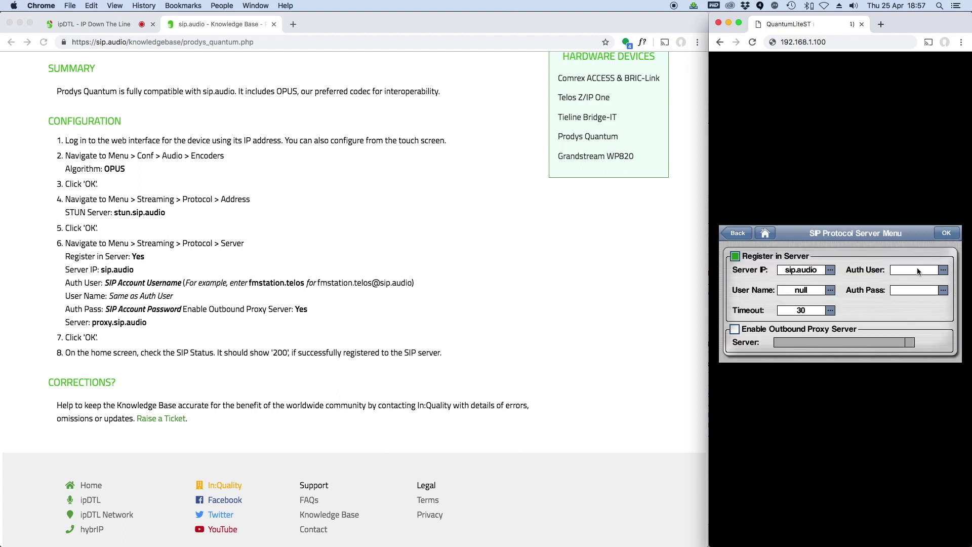
Step: Set Auth User and User Name both to prodys, replacing the default null name
{"action": "left_click", "coordinate": [918, 270]}
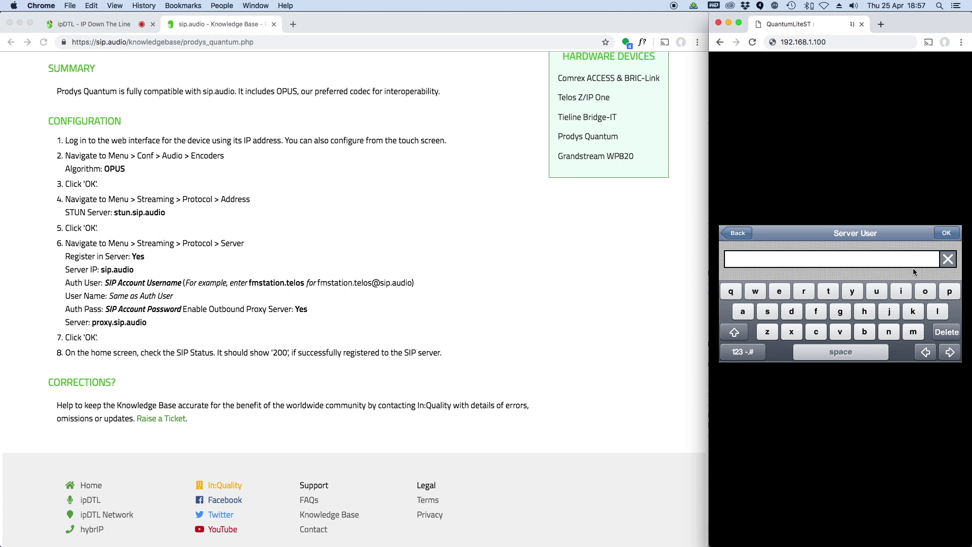
{"action": "type", "text": "prod"}
{"action": "type", "text": "ys"}
{"action": "left_click", "coordinate": [947, 234]}
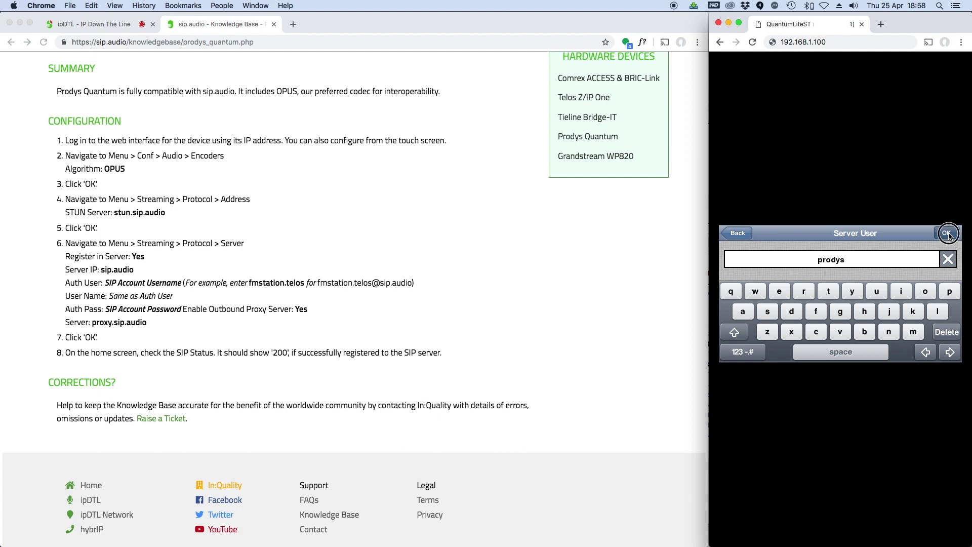
{"action": "left_click", "coordinate": [814, 288]}
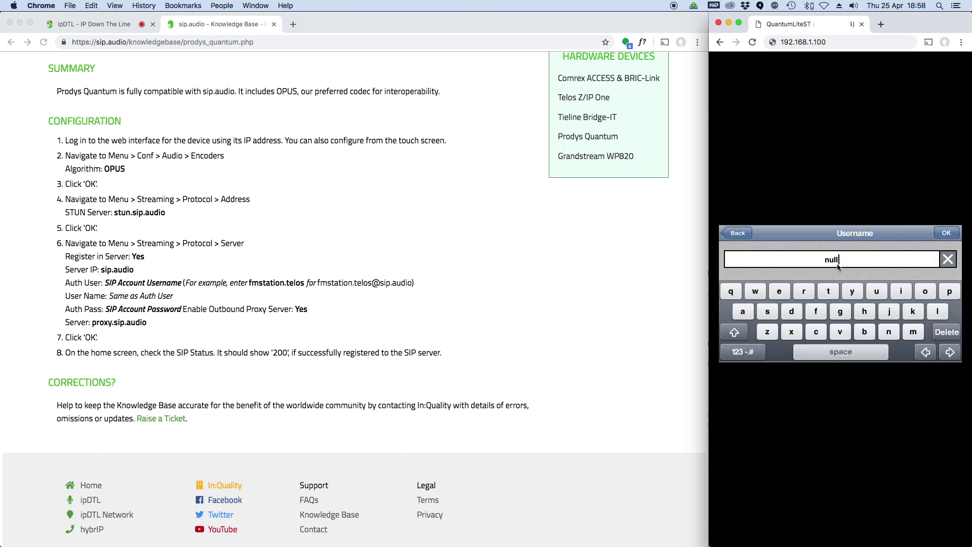
{"action": "left_click", "coordinate": [949, 261]}
{"action": "type", "text": "prod"}
{"action": "type", "text": "ys"}
{"action": "left_click", "coordinate": [945, 234]}
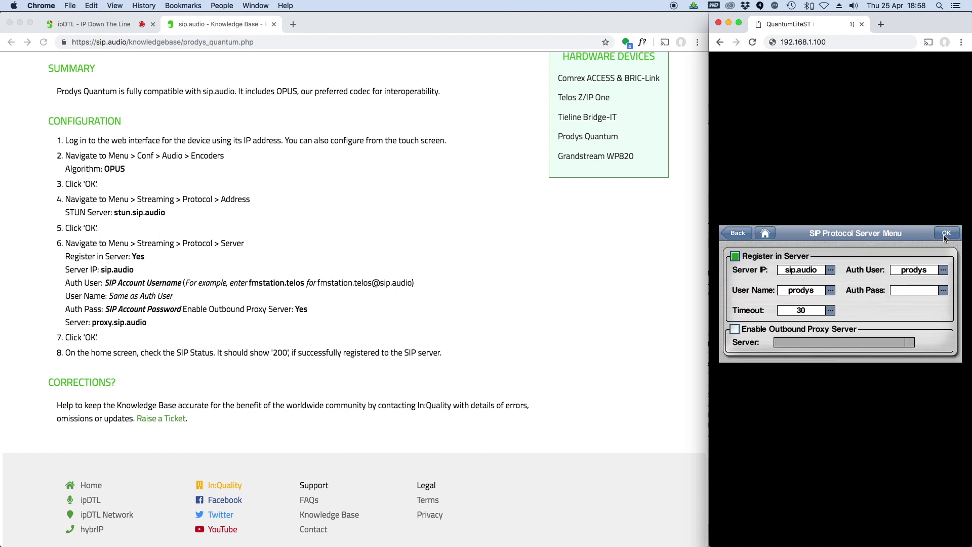
{"action": "left_click", "coordinate": [934, 290]}
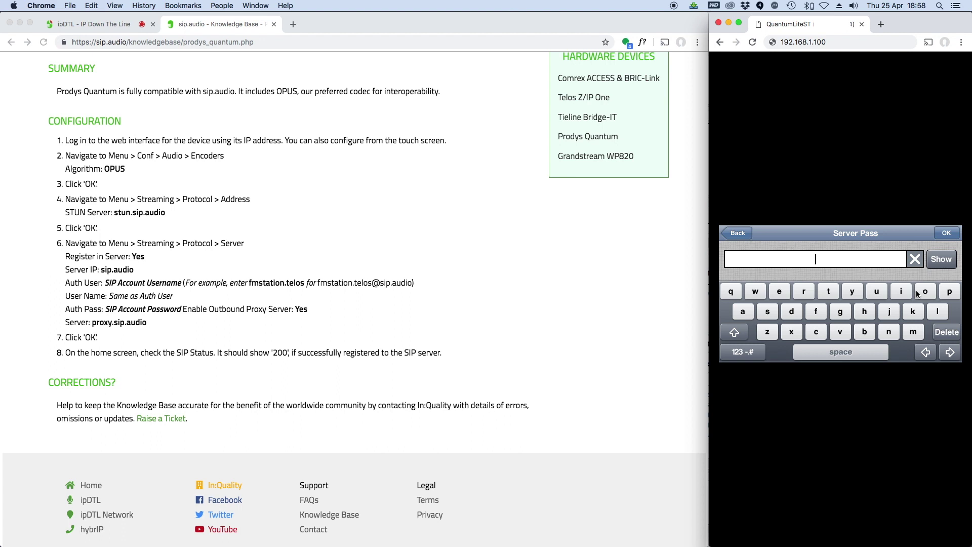
Step: Enter the auth password and enable the outbound proxy with server proxy.sip.audio
{"action": "type", "text": "****"}
{"action": "type", "text": "****"}
{"action": "left_click", "coordinate": [948, 236]}
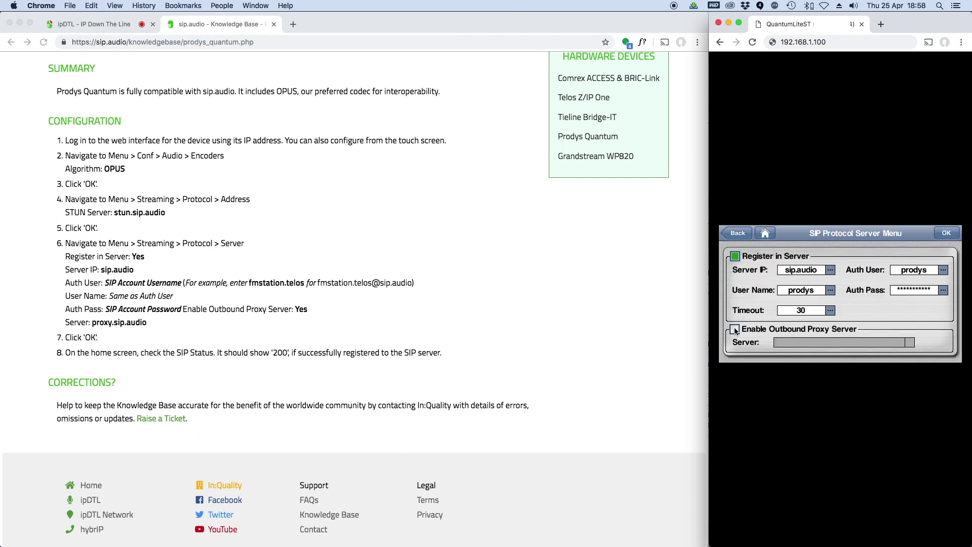
{"action": "left_click", "coordinate": [735, 330]}
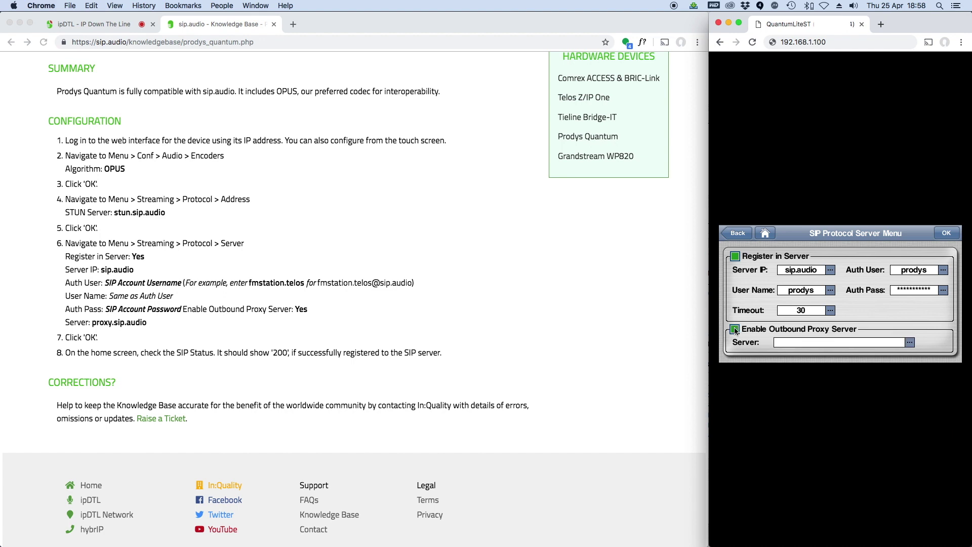
{"action": "left_click", "coordinate": [788, 343]}
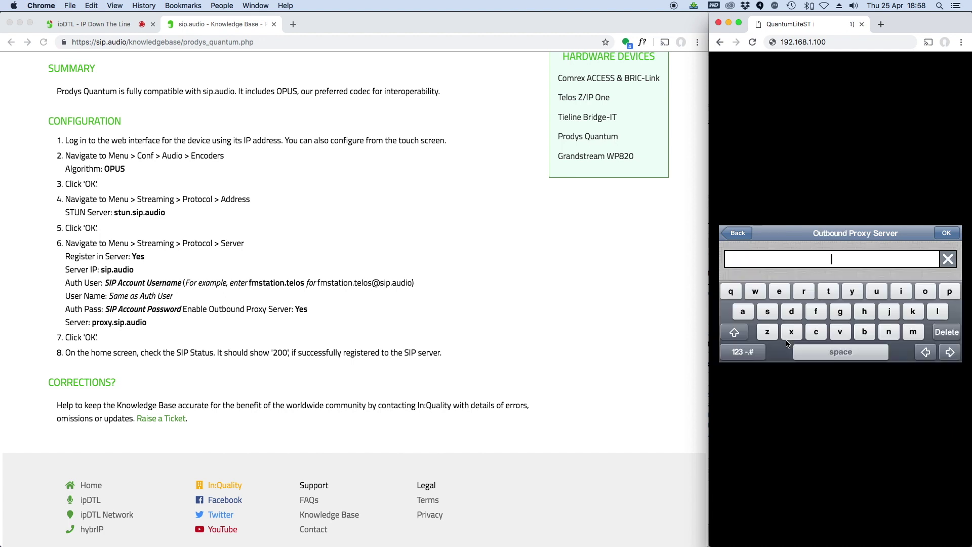
{"action": "type", "text": "p"}
{"action": "type", "text": "roxy.s"}
{"action": "type", "text": "ip"}
{"action": "type", "text": ".audio"}
{"action": "left_click", "coordinate": [945, 235]}
Step: Save the SIP settings, check the 200 - OK status on Home, and bring up ipDTL
{"action": "left_click", "coordinate": [942, 236]}
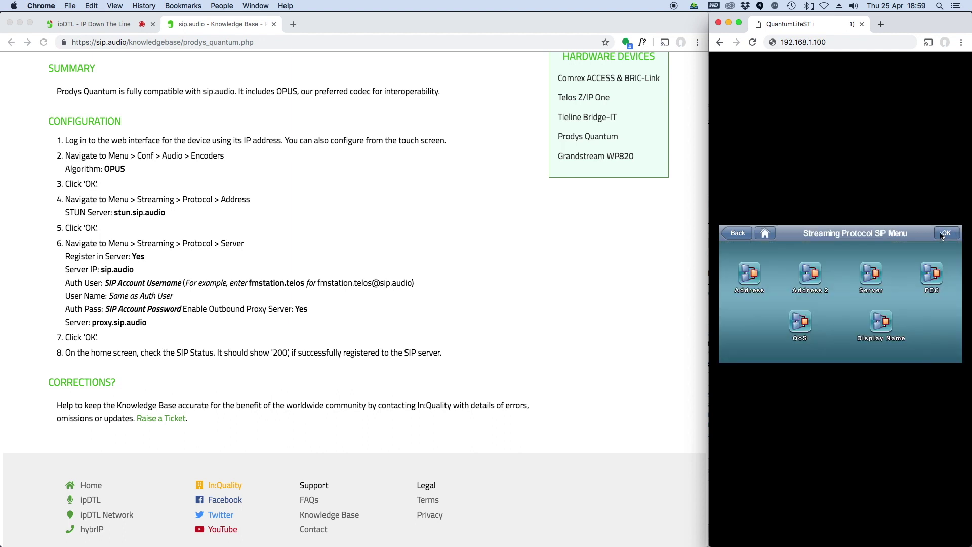
{"action": "left_click", "coordinate": [942, 236]}
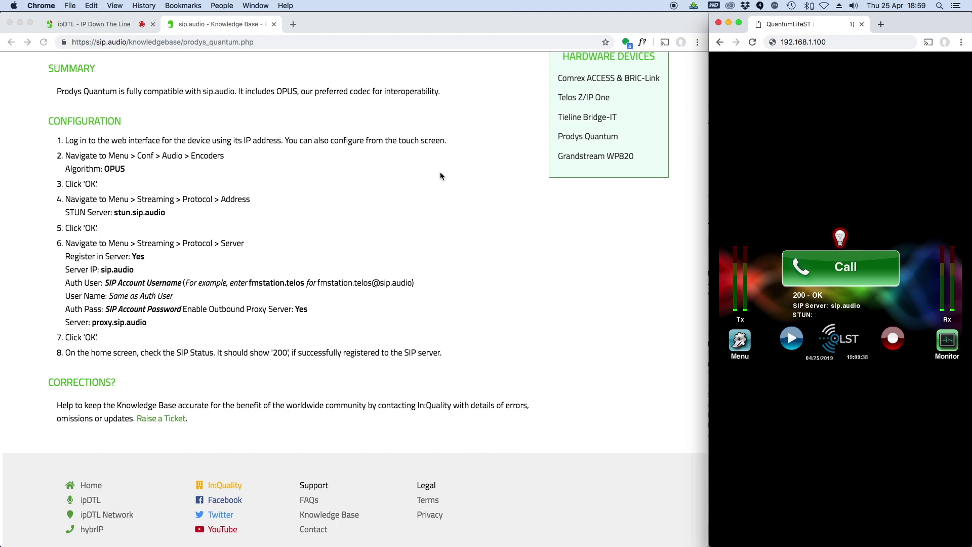
{"action": "left_click", "coordinate": [113, 26]}
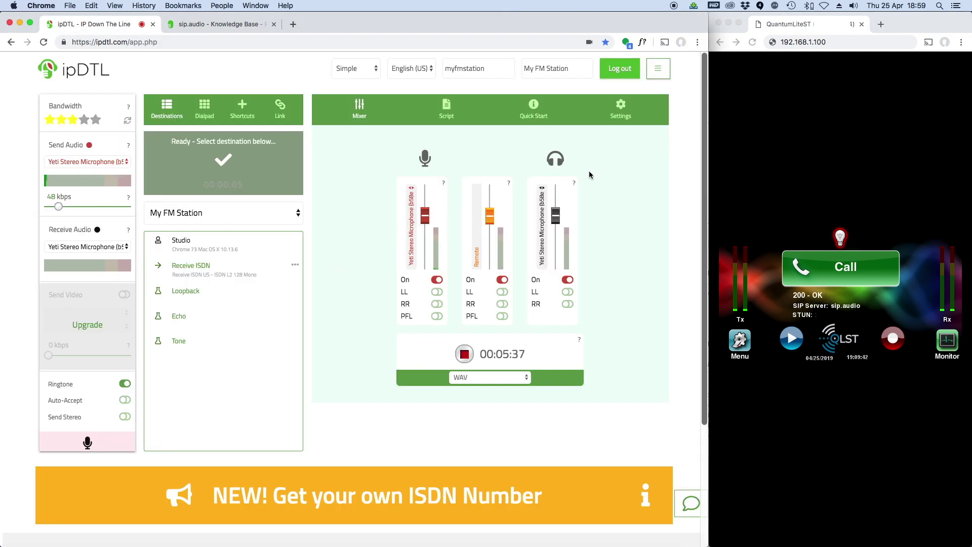
Step: Show ipDTL's Quick Start info, then dial myfmstation from the Quantum
{"action": "left_click", "coordinate": [535, 108]}
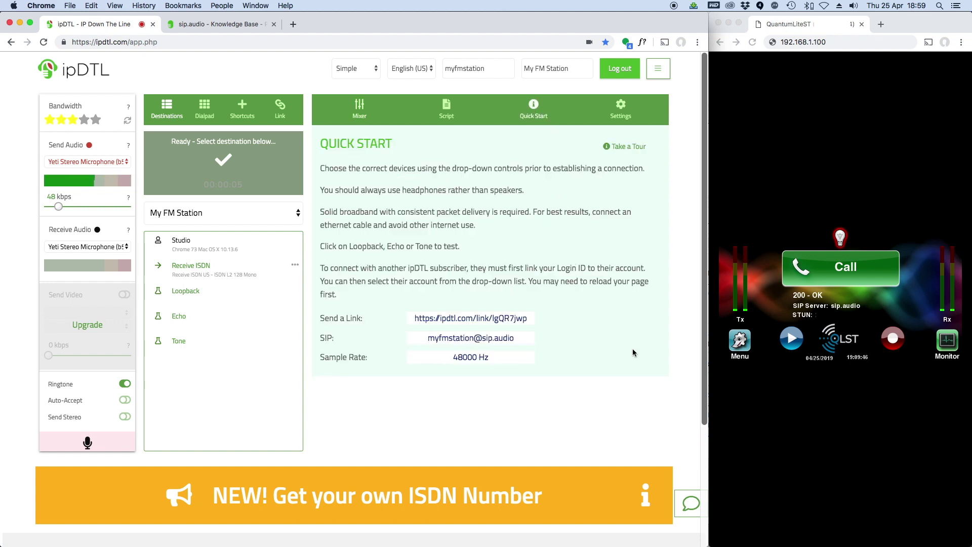
{"action": "left_click", "coordinate": [849, 268]}
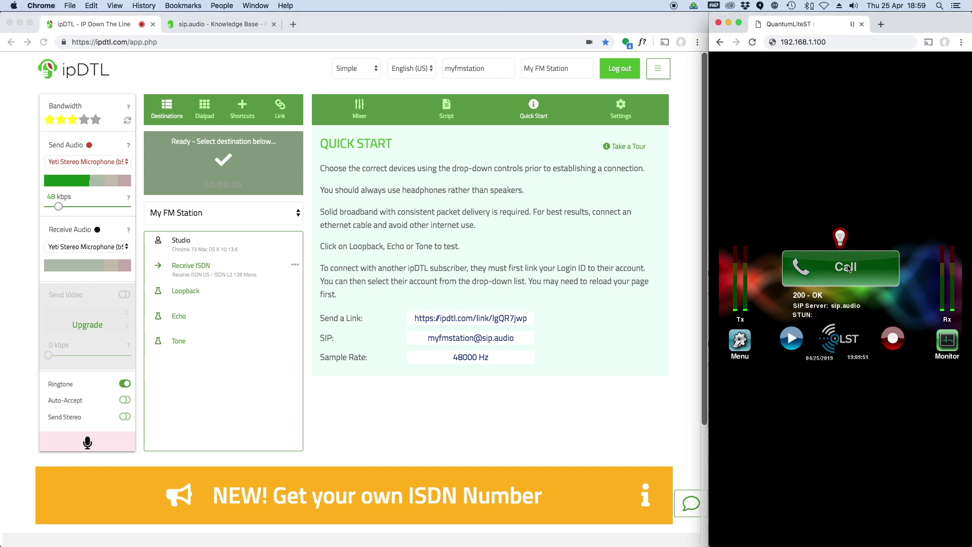
{"action": "left_click", "coordinate": [872, 261]}
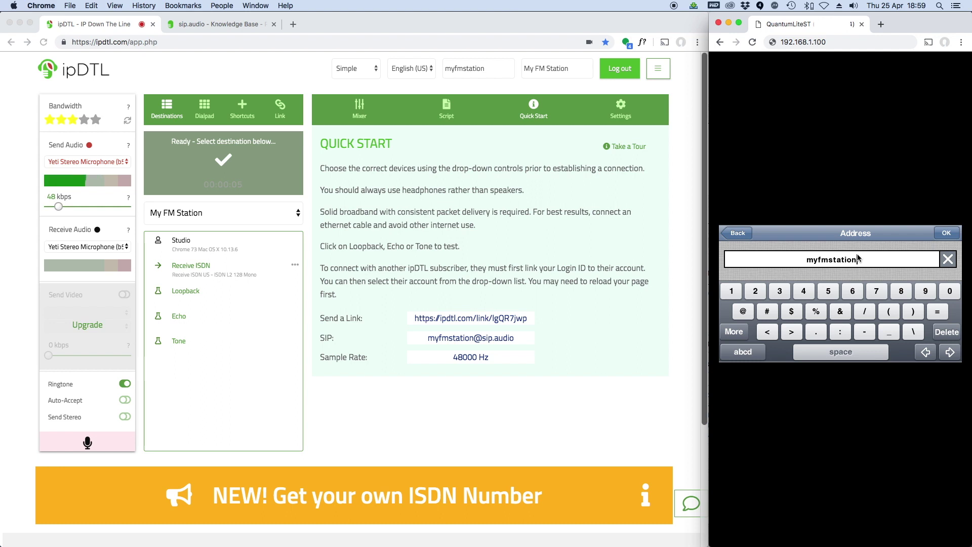
{"action": "left_click", "coordinate": [947, 233]}
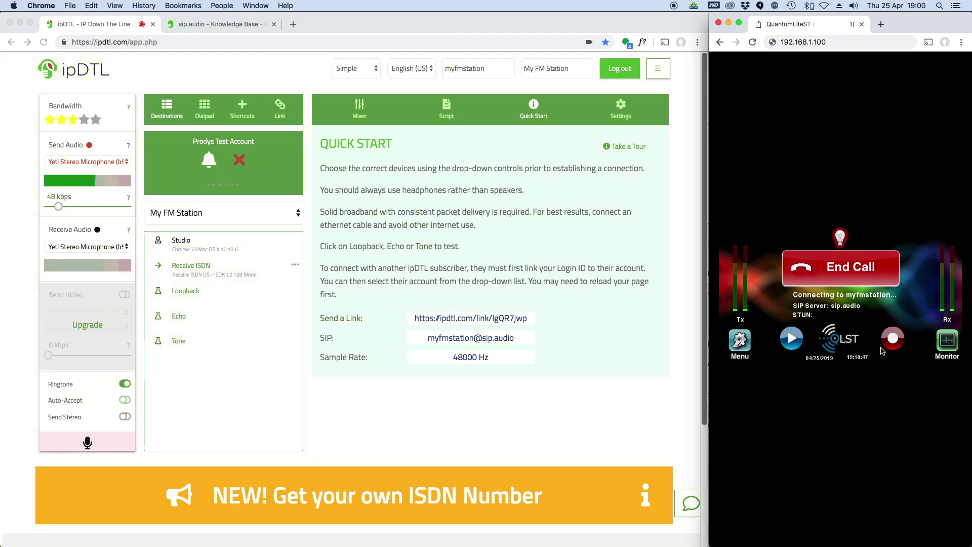
Step: Answer the Prodys Test Account call in ipDTL, then hang it up from the Quantum
{"action": "left_click", "coordinate": [209, 160]}
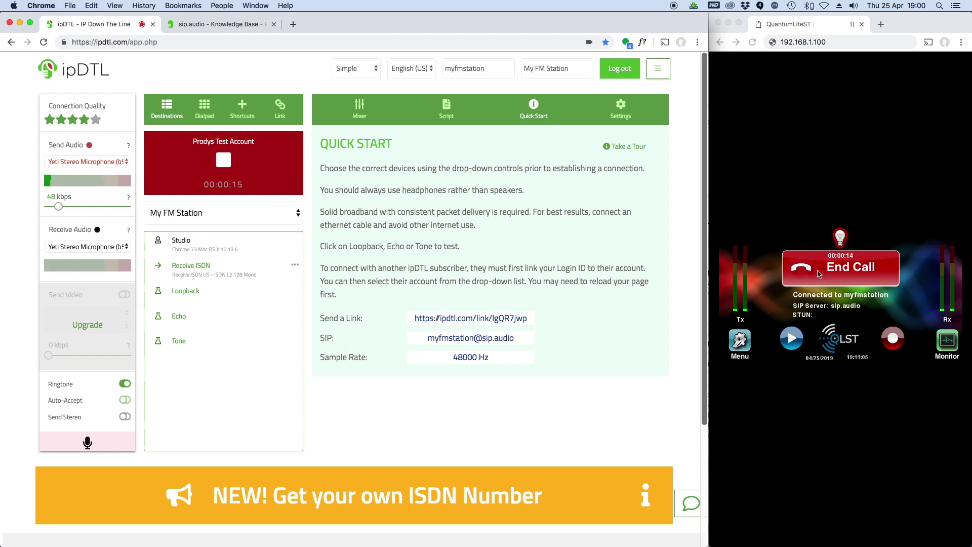
{"action": "left_click", "coordinate": [819, 274]}
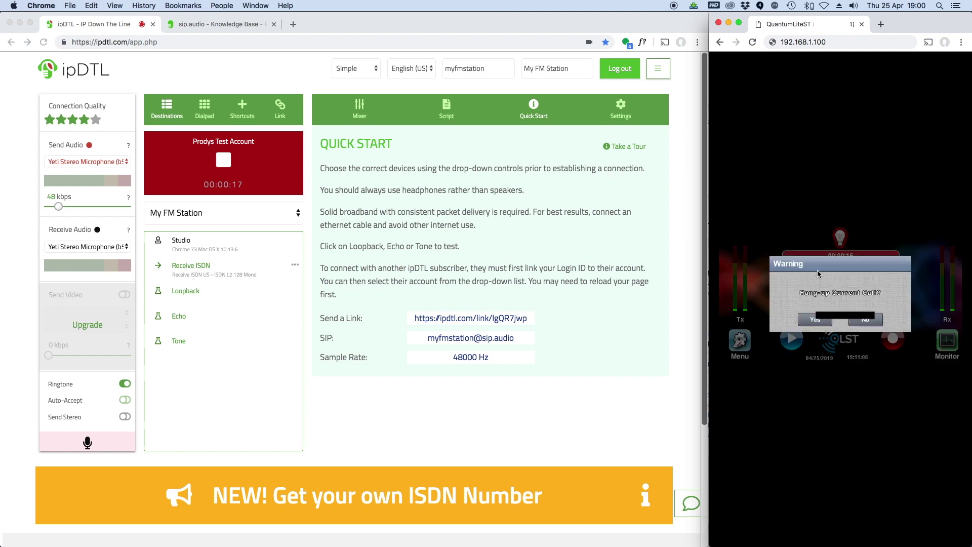
{"action": "left_click", "coordinate": [825, 321]}
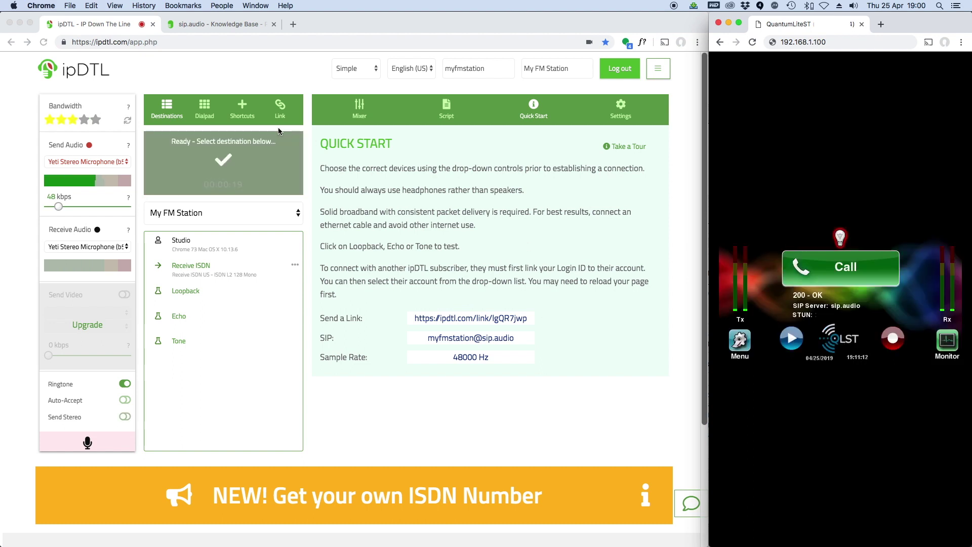
Step: Dial prodys from the ipDTL dialpad so the Quantum shows Connected to Studio
{"action": "left_click", "coordinate": [203, 107]}
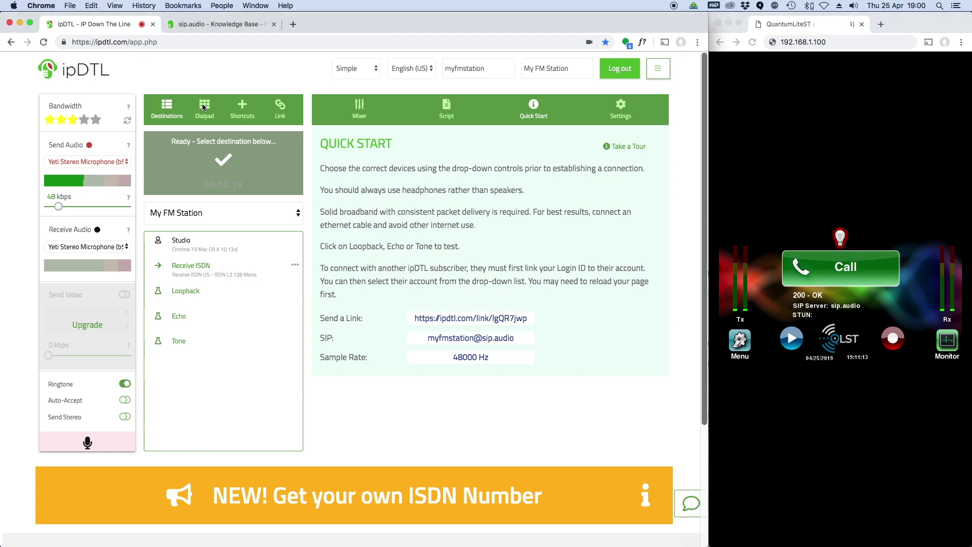
{"action": "left_click", "coordinate": [204, 107]}
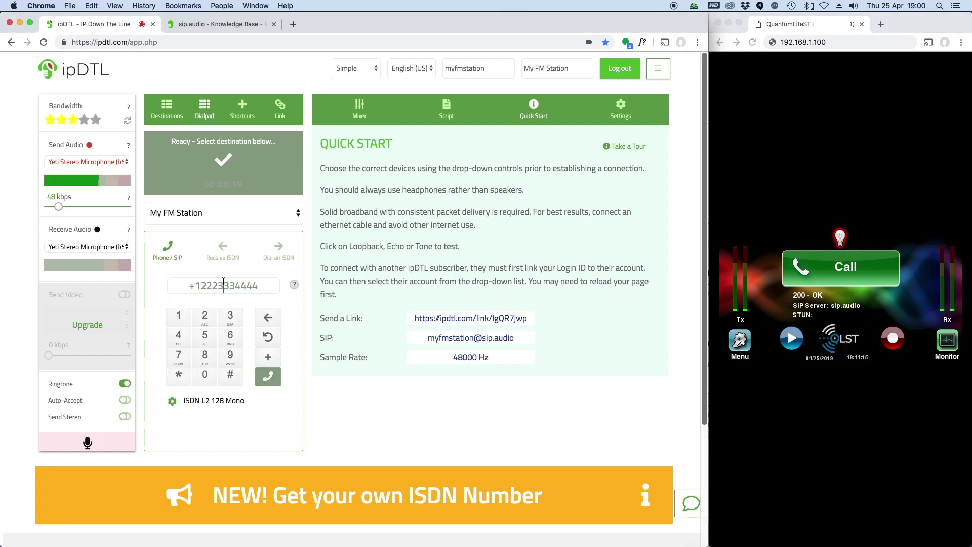
{"action": "type", "text": "prodys"}
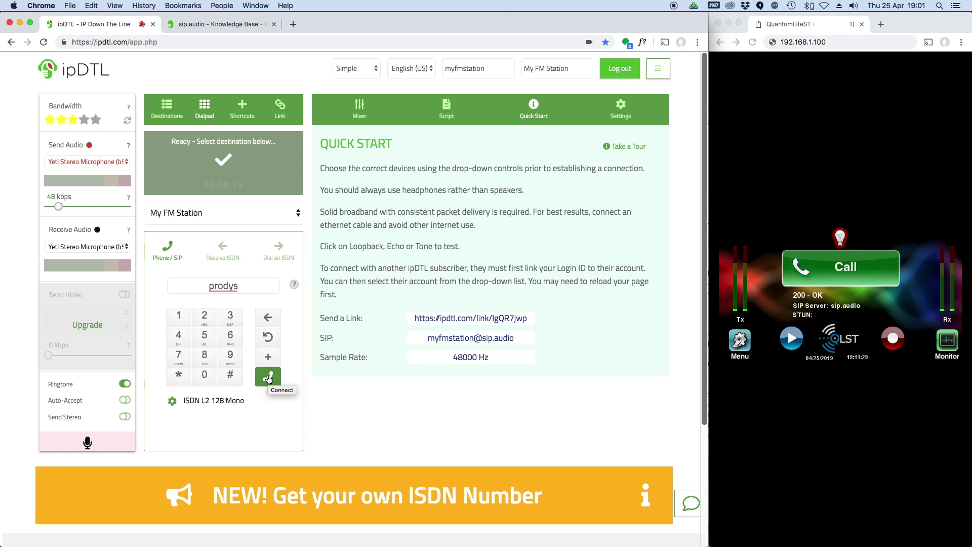
{"action": "left_click", "coordinate": [268, 379]}
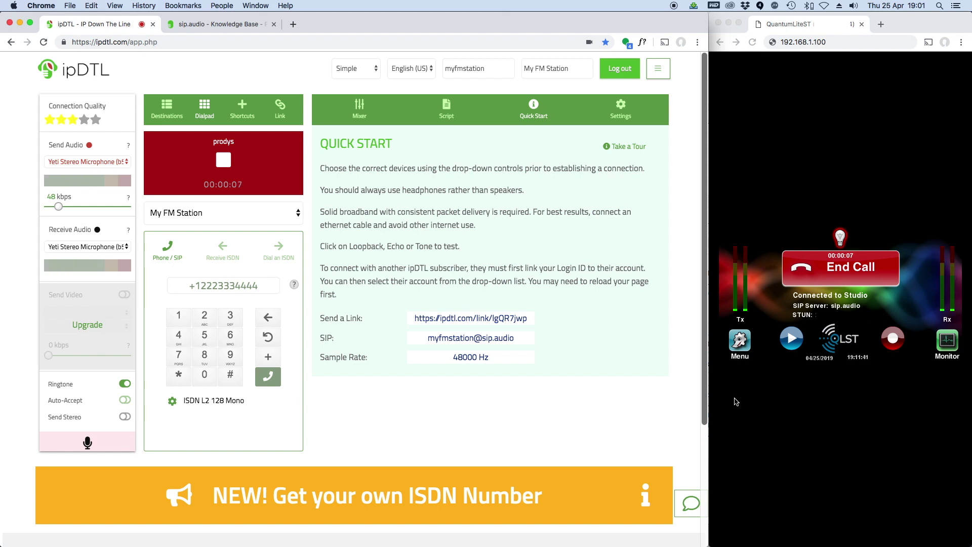
Step: End the ipDTL call to prodys, returning ipDTL to ready and the Quantum to 200 - OK
{"action": "left_click", "coordinate": [275, 167]}
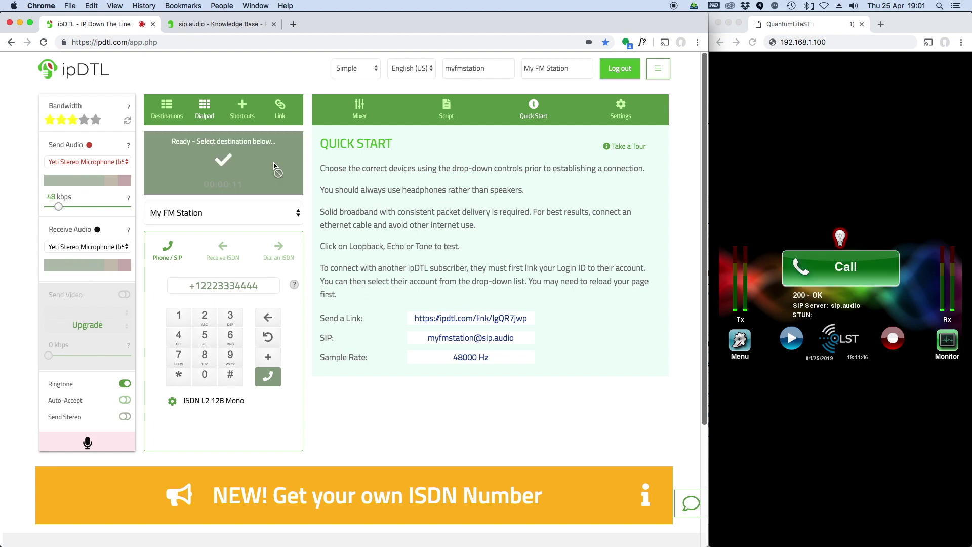